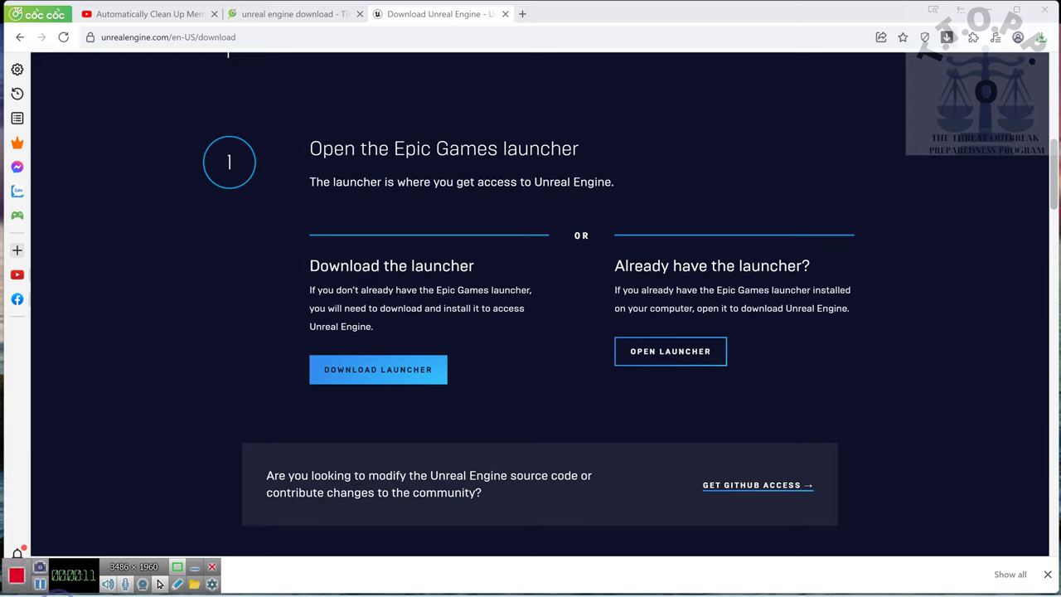
- Open the browser's Downloads page showing the finished EpicInstaller-14.2.1-unrealEngine.msi
mouse_move(72, 572)
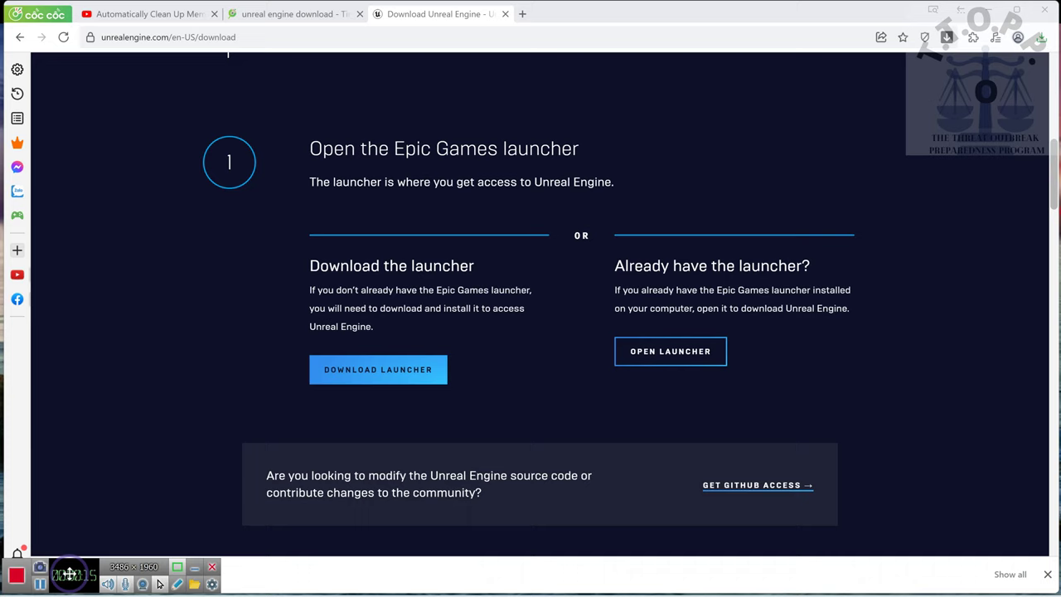
left_click_drag(69, 572, 70, 590)
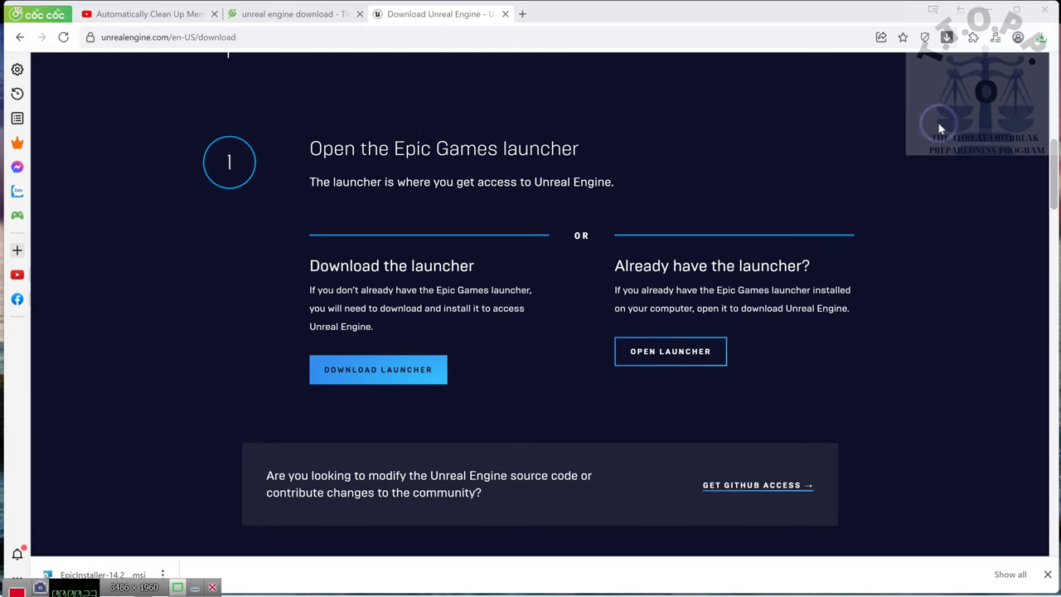
left_click(1040, 38)
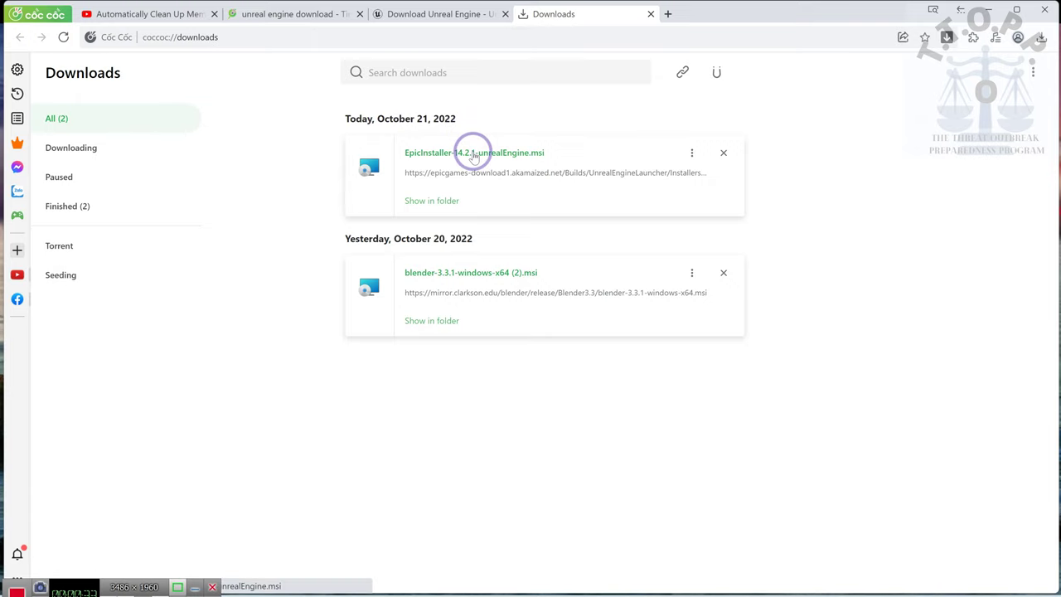
- Run EpicInstaller-14.2.1-unrealEngine.msi and install the launcher to C:\Program Files (x86)\Epic Games\
left_click(474, 156)
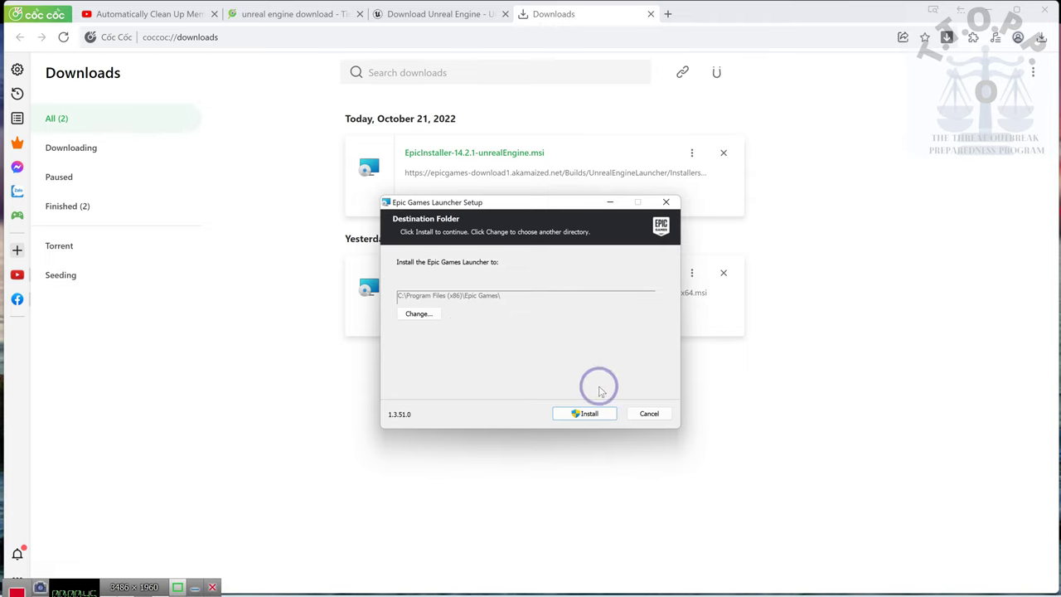
left_click(586, 413)
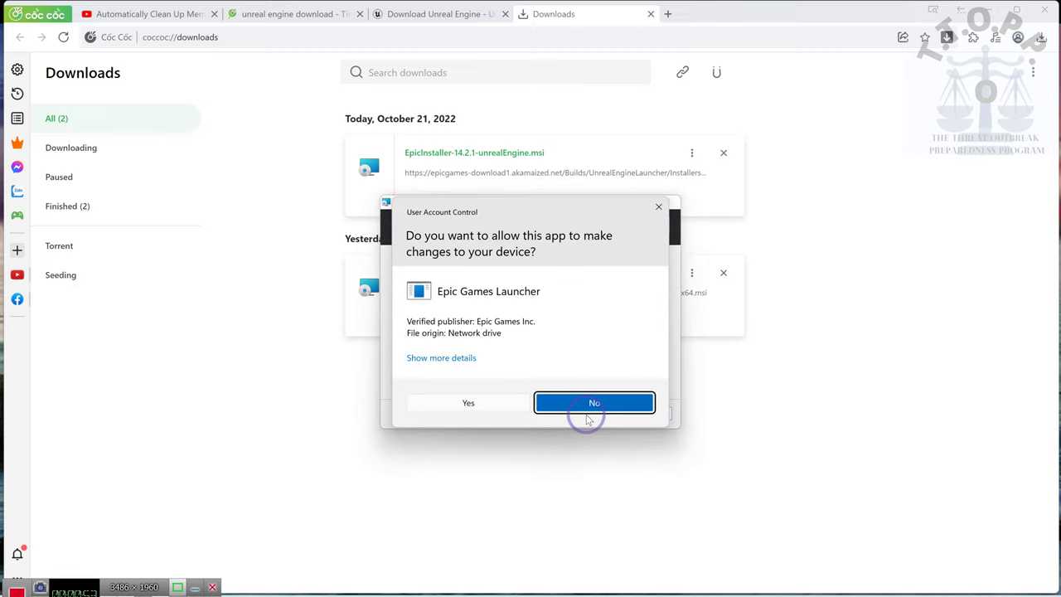
- Approve the User Account Control prompt for the Epic Games Launcher installer
left_click(483, 404)
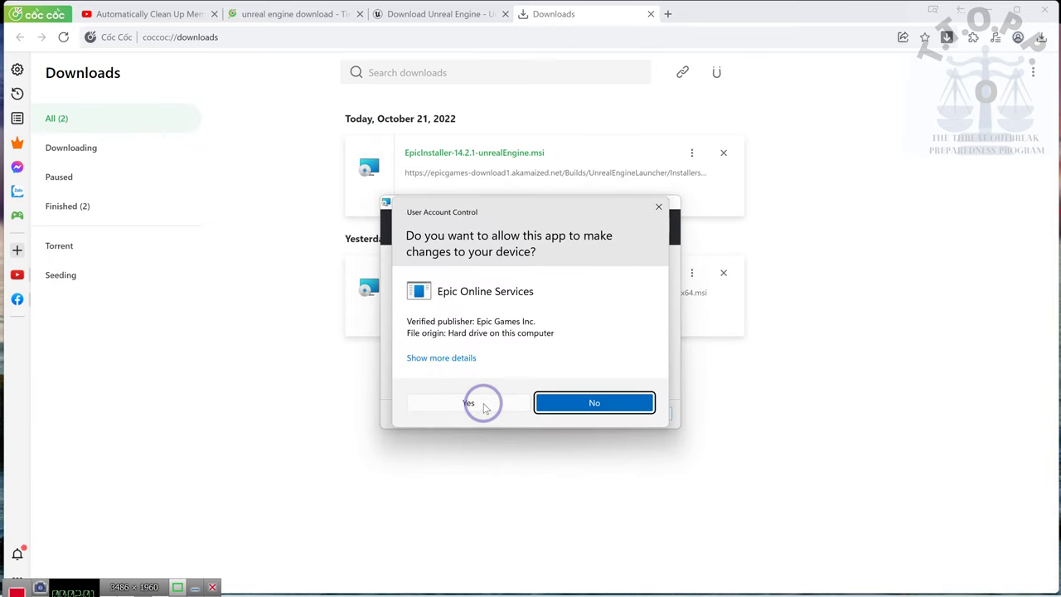
- Approve the Epic Online Services User Account Control prompt and let setup finish
left_click(469, 402)
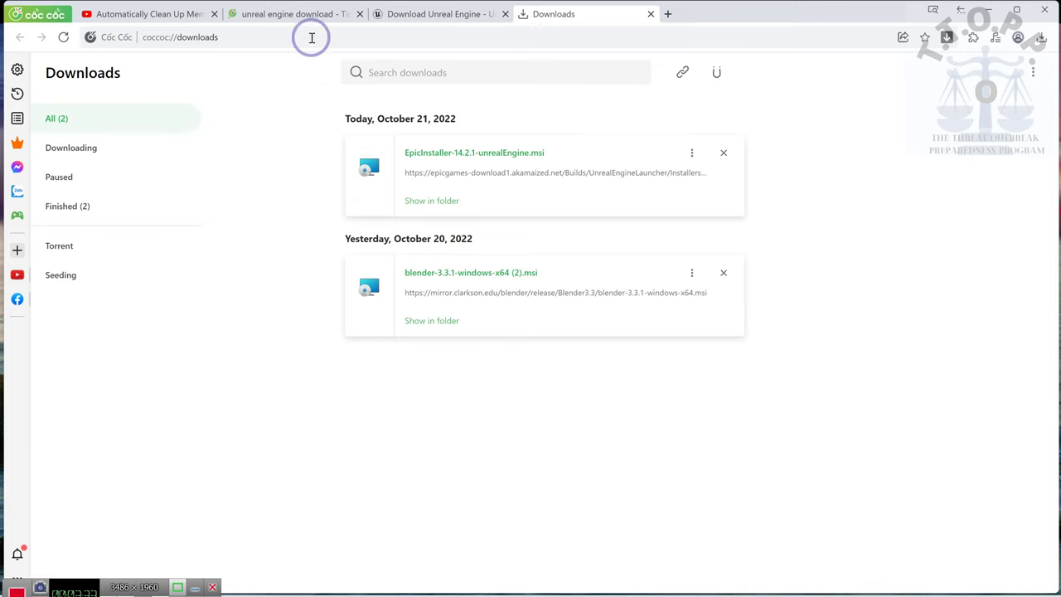
- Close Downloads and open EpicGamesLauncher from the page, always allowing unrealengine.com to open it
left_click(651, 14)
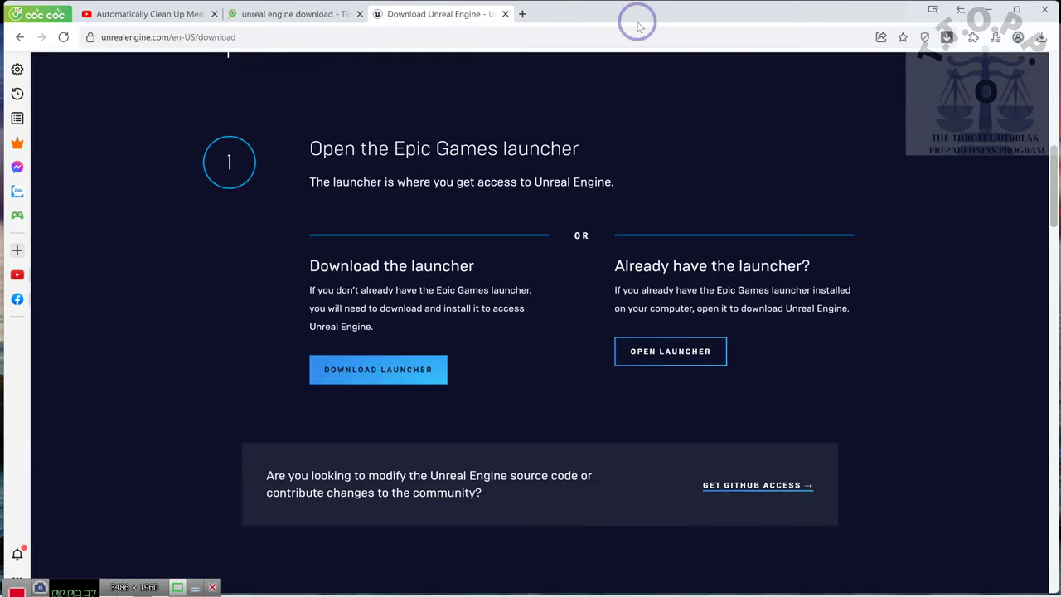
left_click(663, 348)
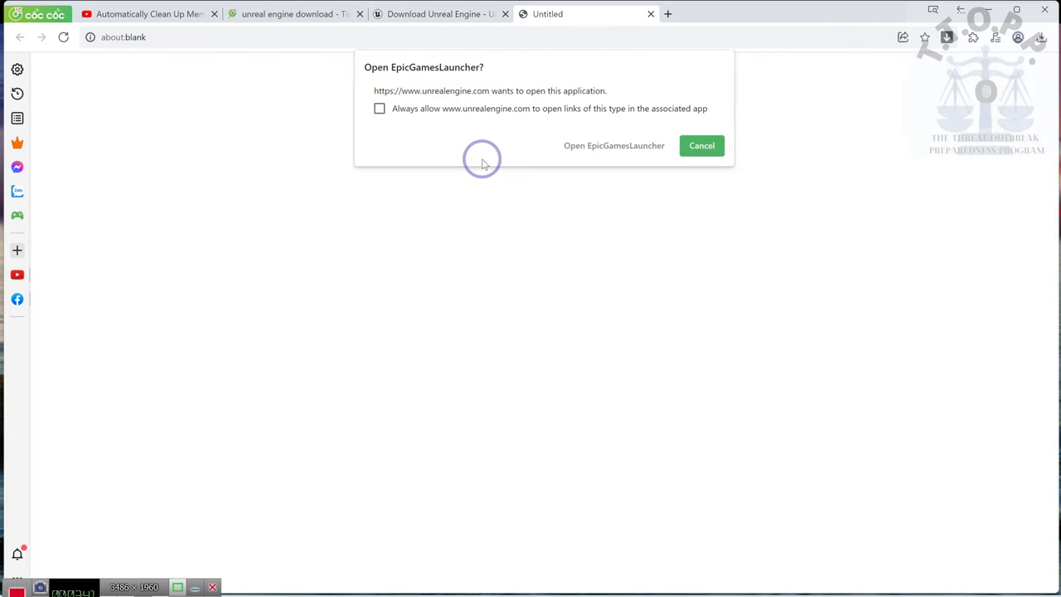
left_click(419, 110)
left_click(571, 147)
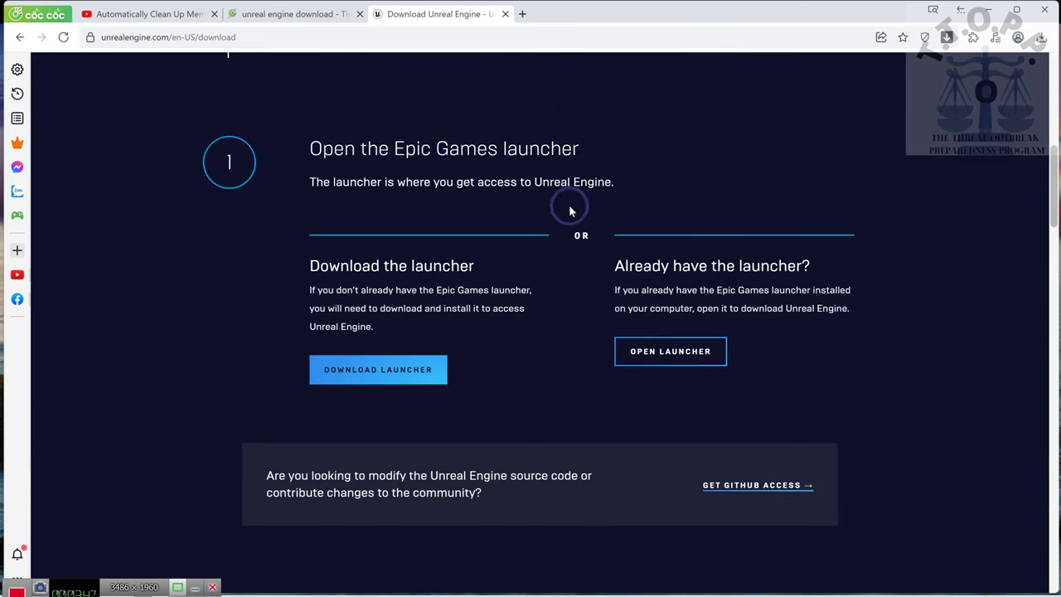
- Scroll the Unreal Engine download page back to the top while the launcher updates
scroll(522, 249, "up", 5)
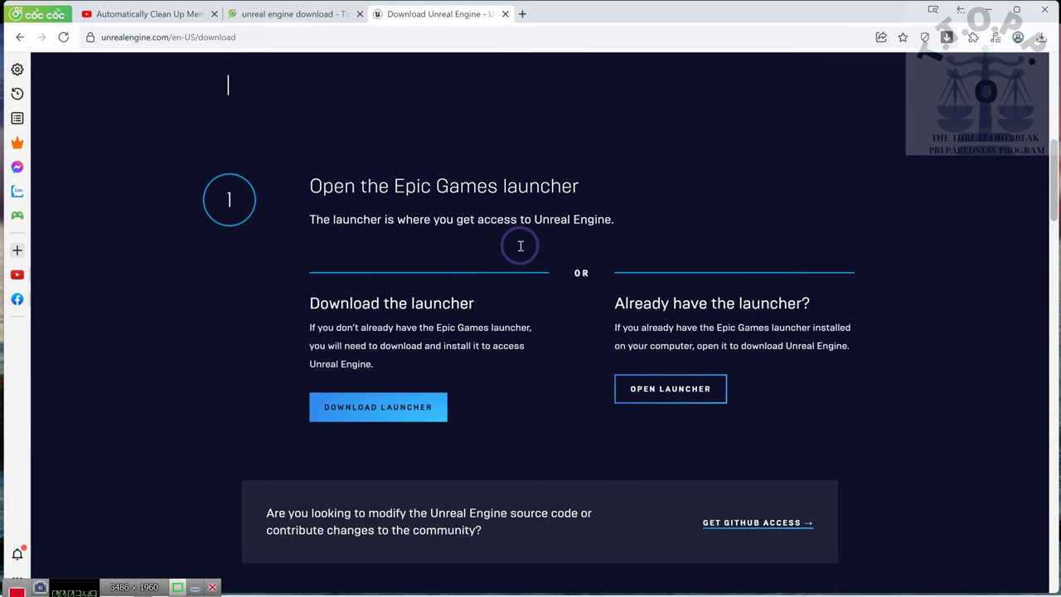
scroll(520, 248, "up", 3)
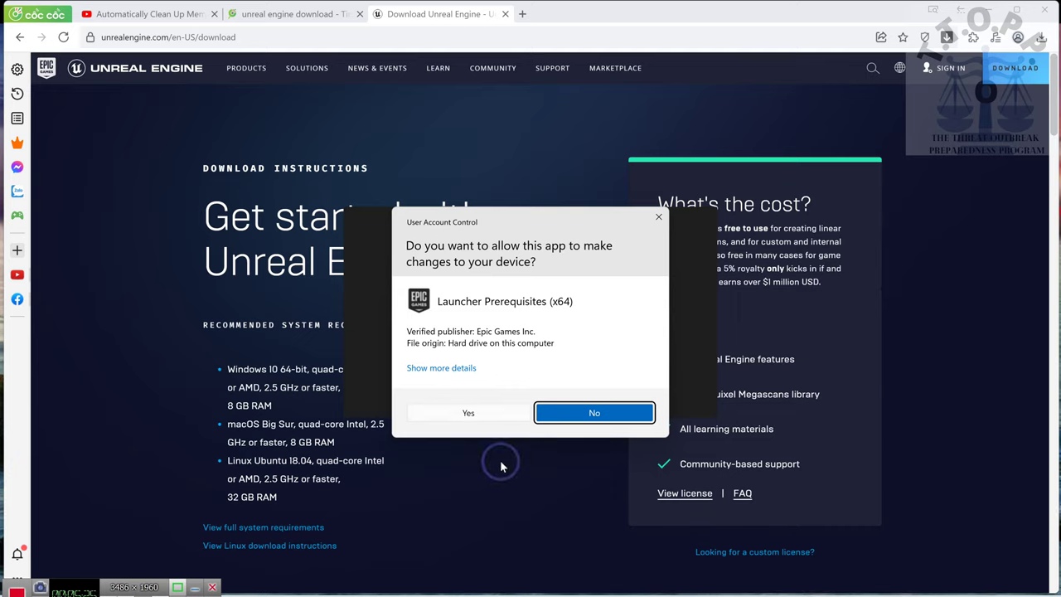
- Approve the Launcher Prerequisites (x64) User Account Control prompt
left_click(470, 412)
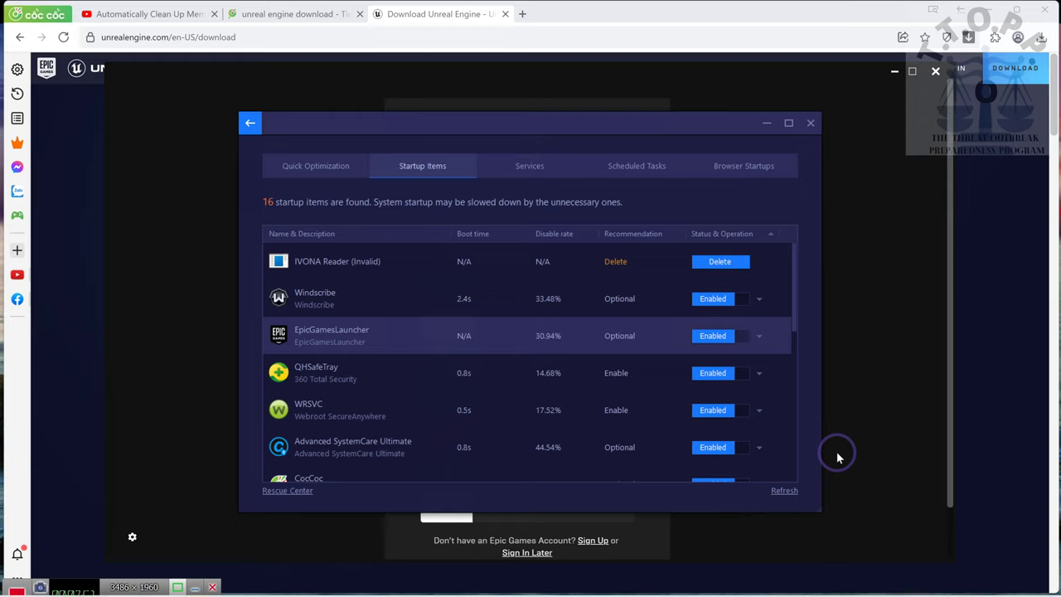
- Remove the invalid IVONA Reader startup entry and disable EpicGamesLauncher at startup
left_click(719, 264)
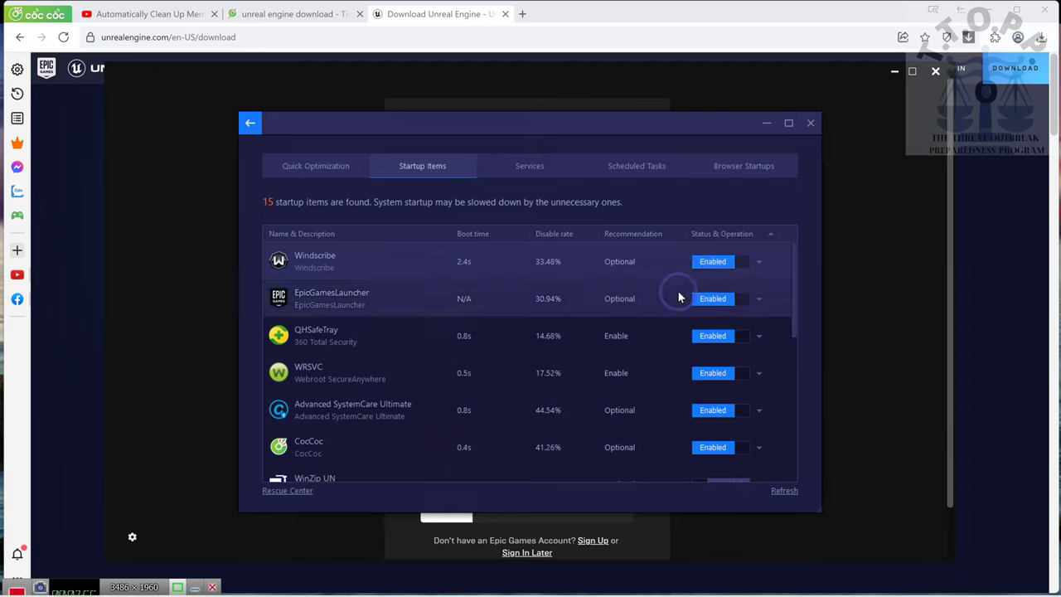
left_click(691, 298)
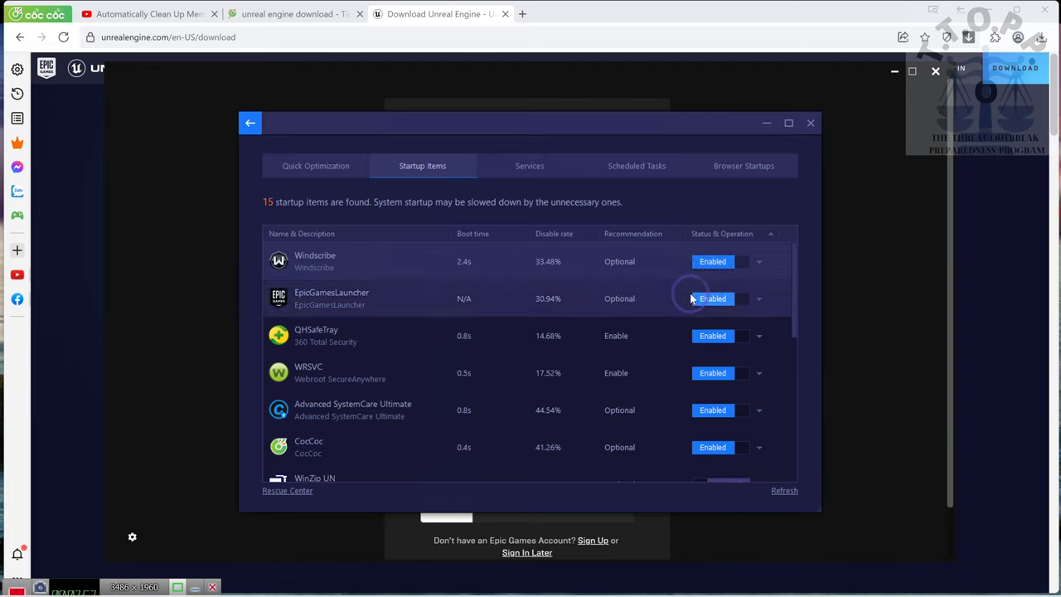
left_click(714, 300)
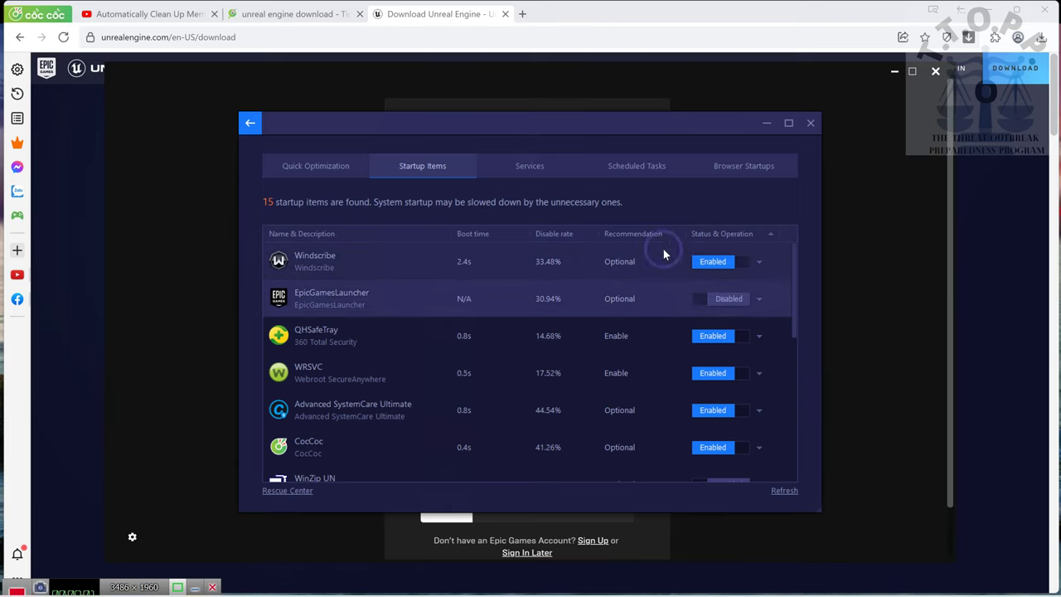
- Sort startup items by status, then view the 20 Quick Optimization items
left_click(716, 236)
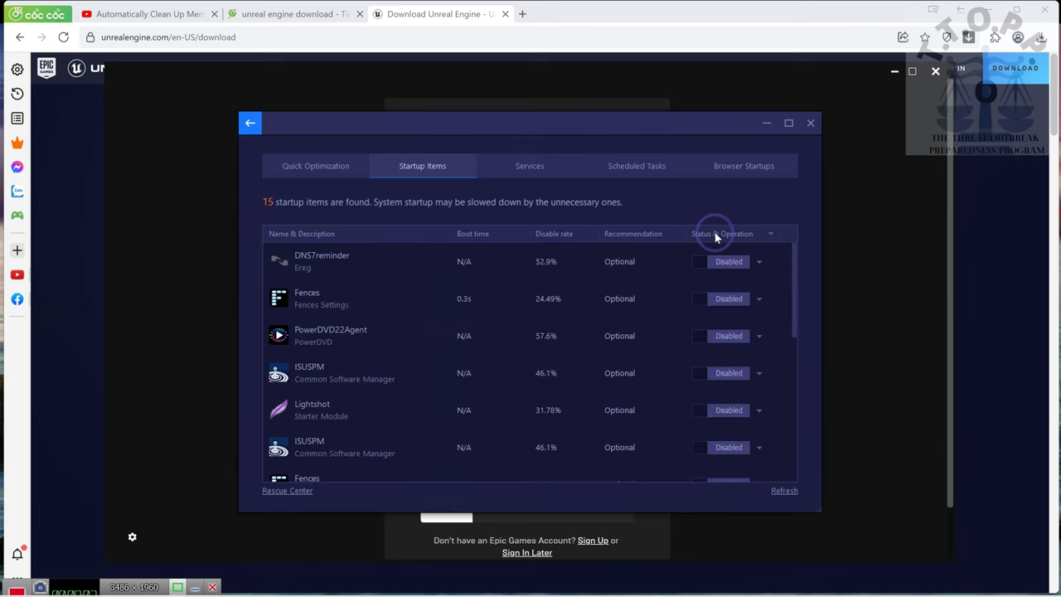
left_click(716, 236)
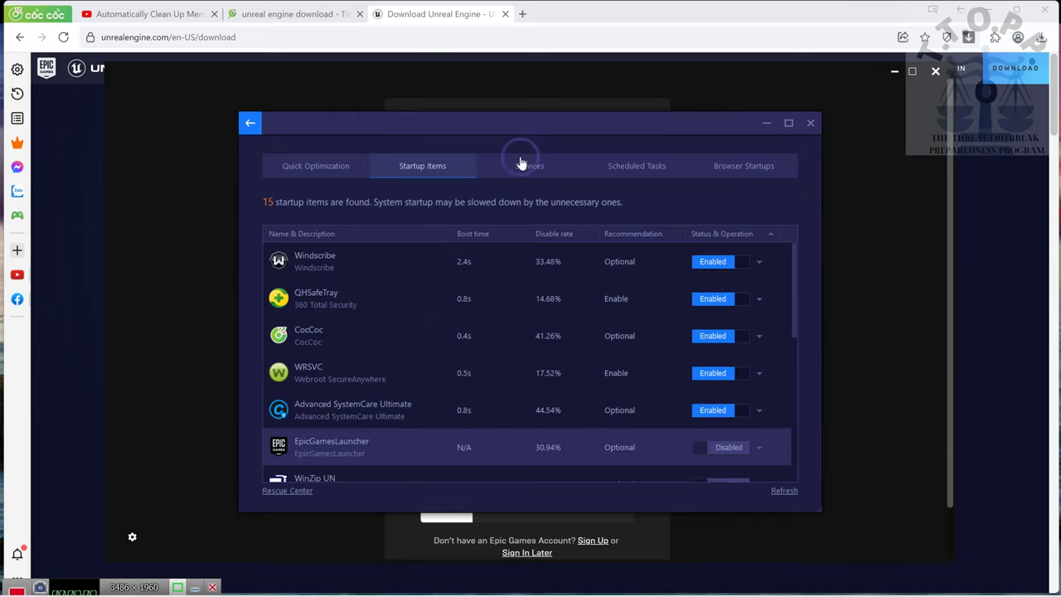
left_click(322, 173)
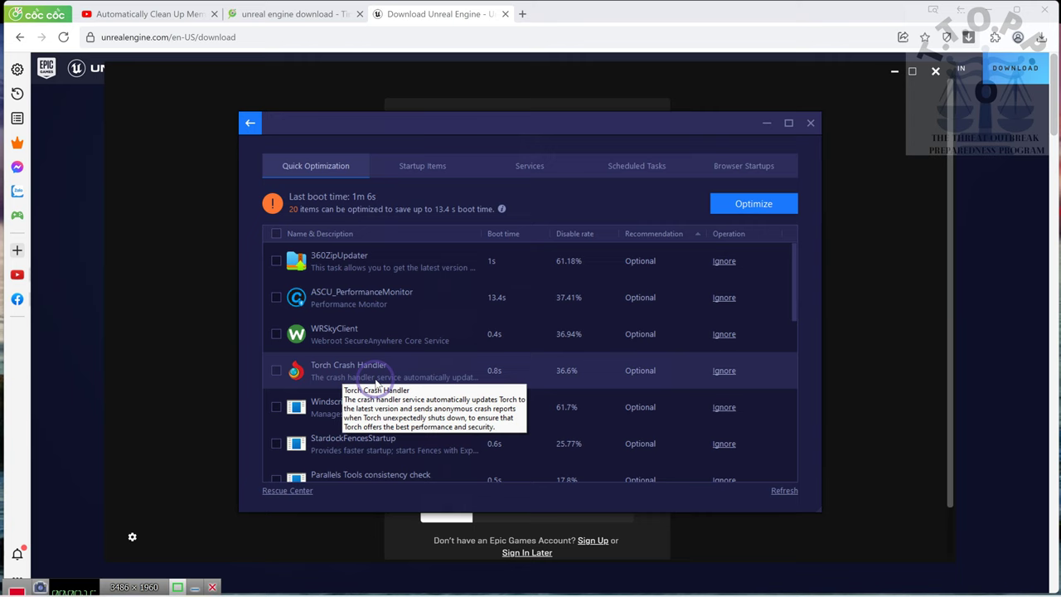
left_click(764, 204)
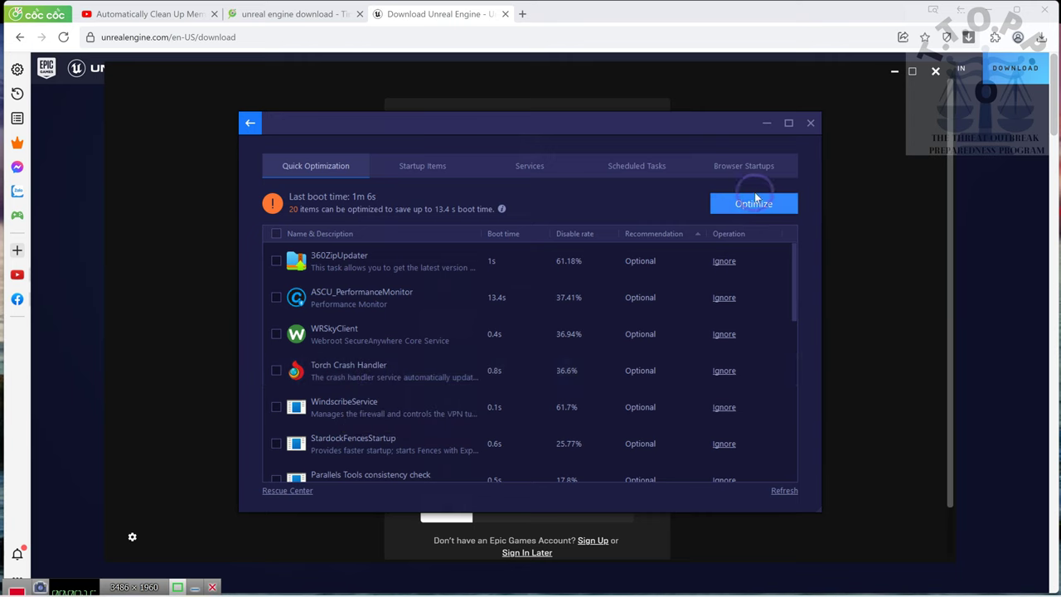
- Close the startup optimizer, keep Work Mode for Turbo Boost, and open its configuration settings
left_click(811, 124)
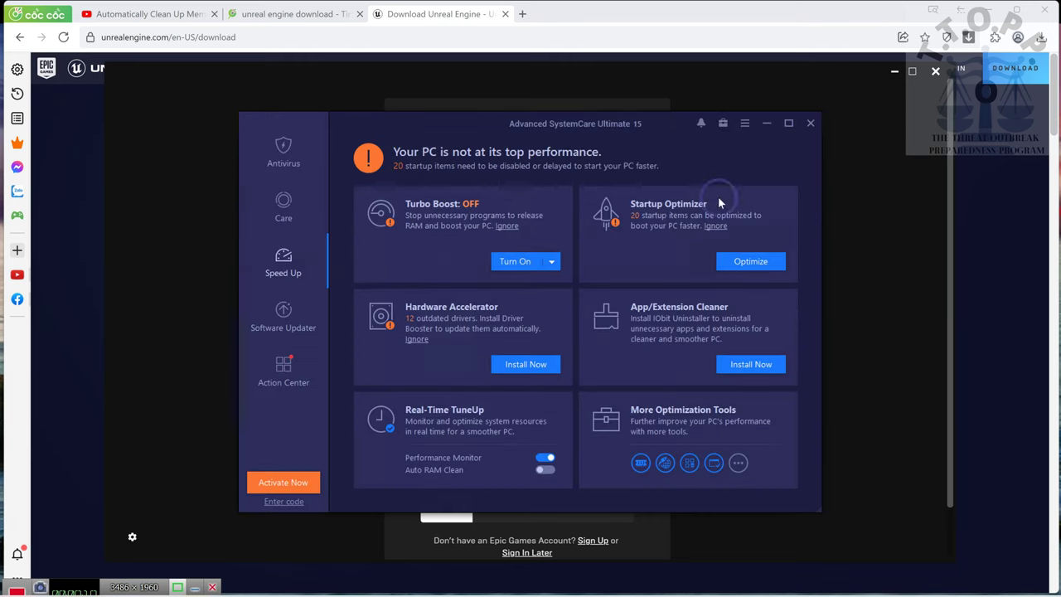
left_click(525, 264)
left_click(550, 261)
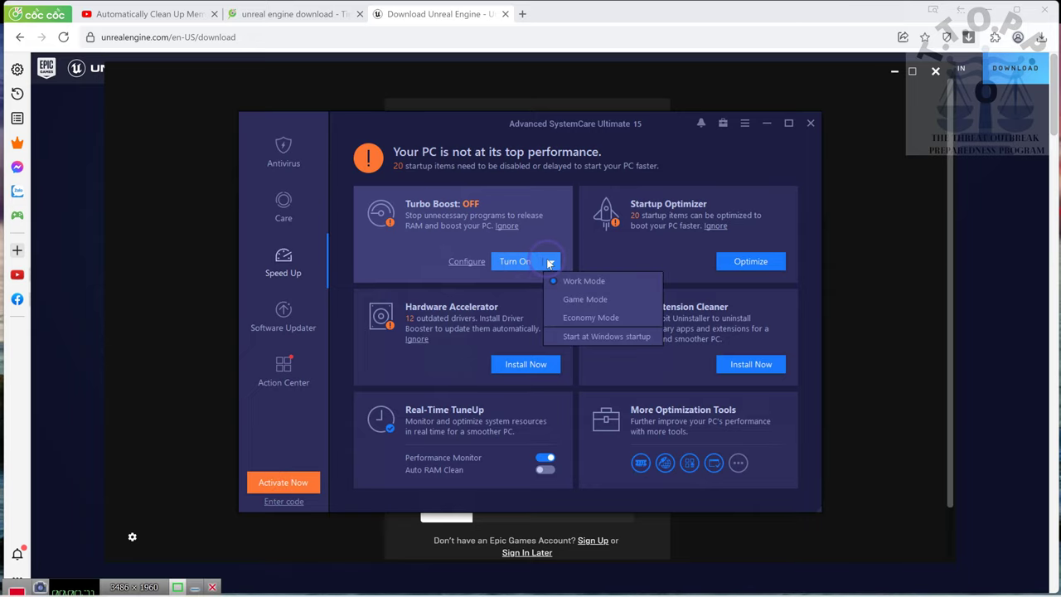
left_click(469, 263)
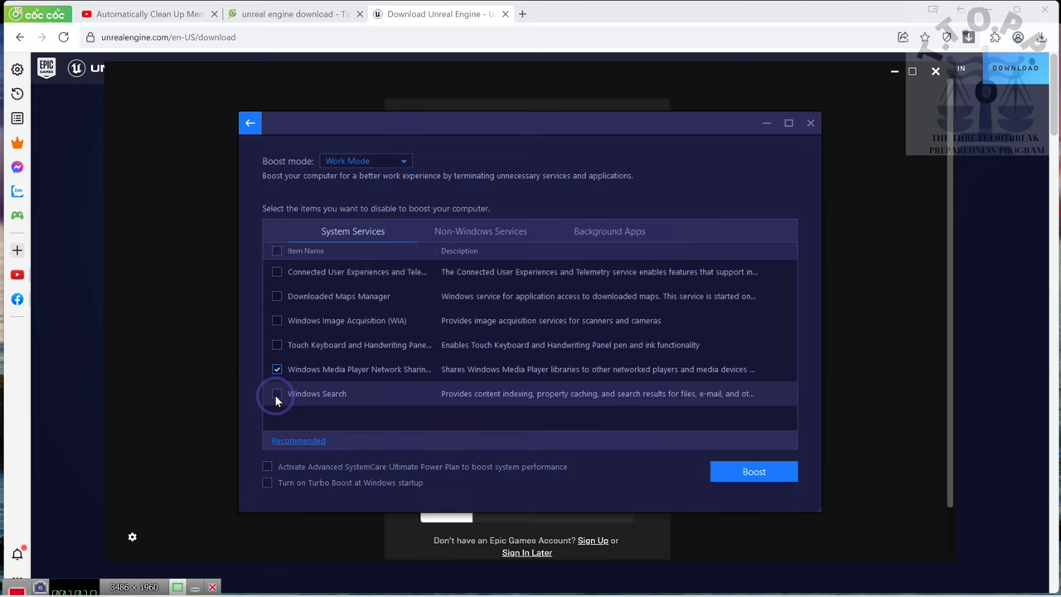
- Turn on Turbo Boost at Windows startup, mark Windows Search, and unmark Windows Media Player Network Sharing
left_click(267, 486)
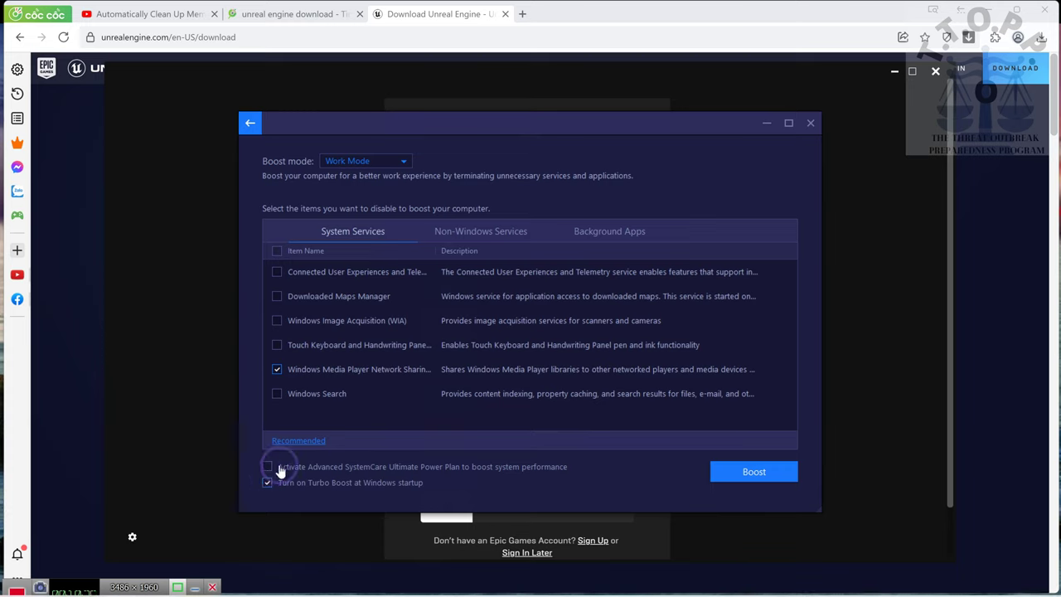
left_click(277, 395)
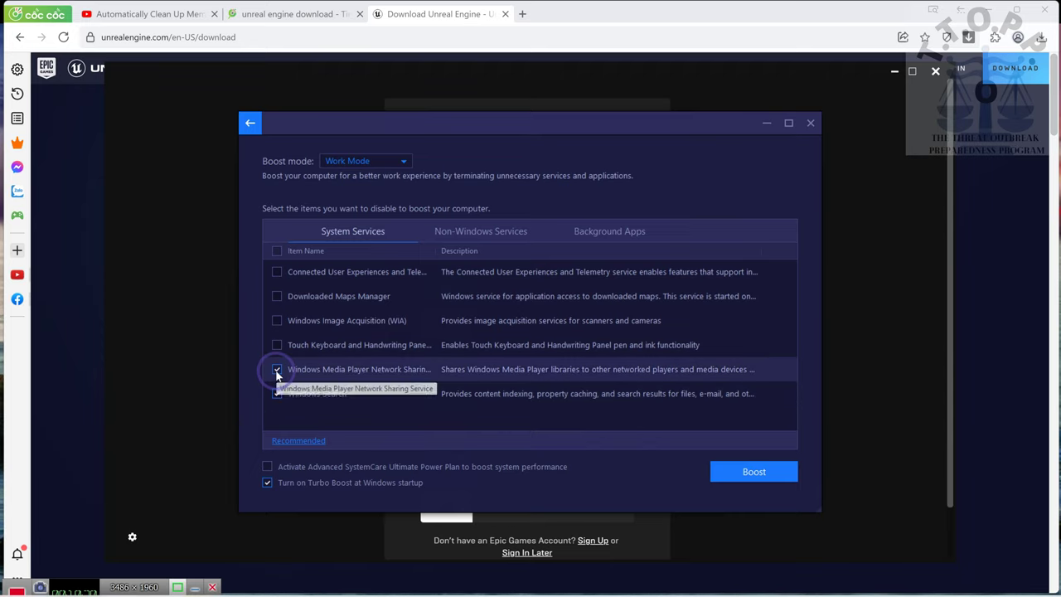
left_click(276, 370)
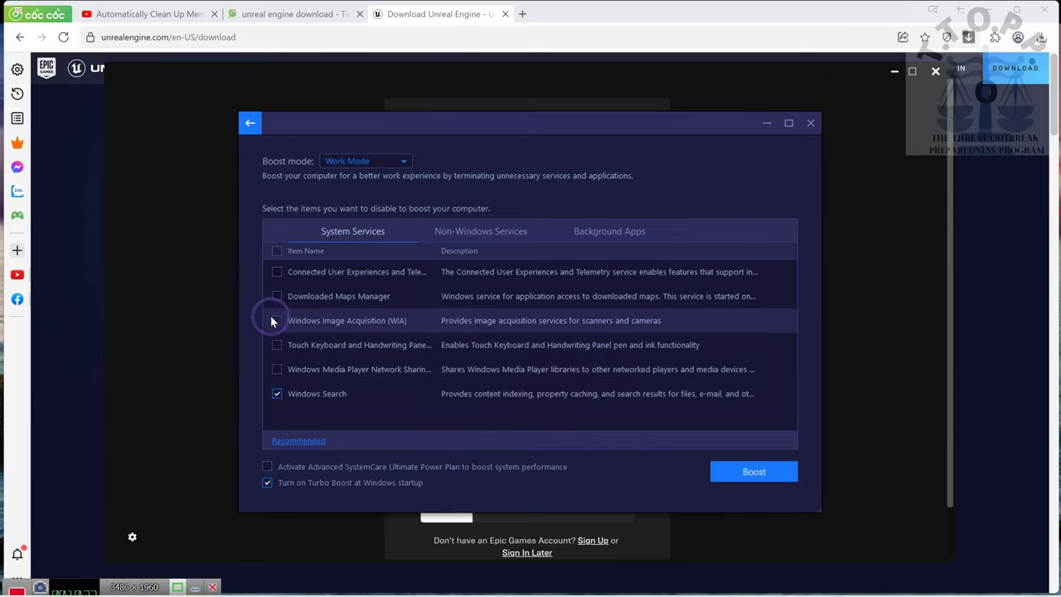
- Review Non-Windows Services, keep Work Mode, and view the Background Apps list
left_click(443, 235)
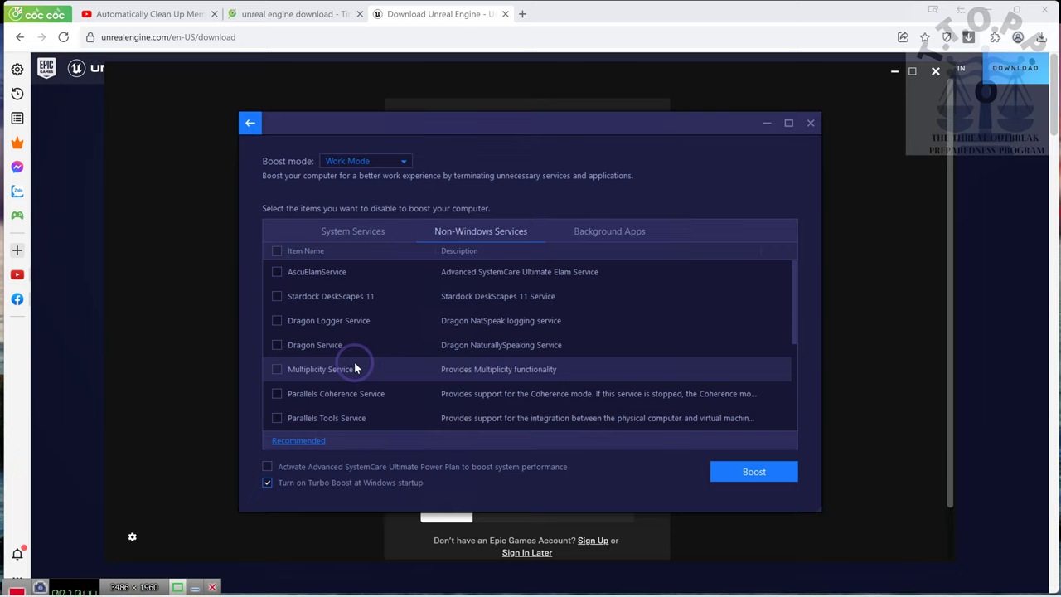
left_click(406, 163)
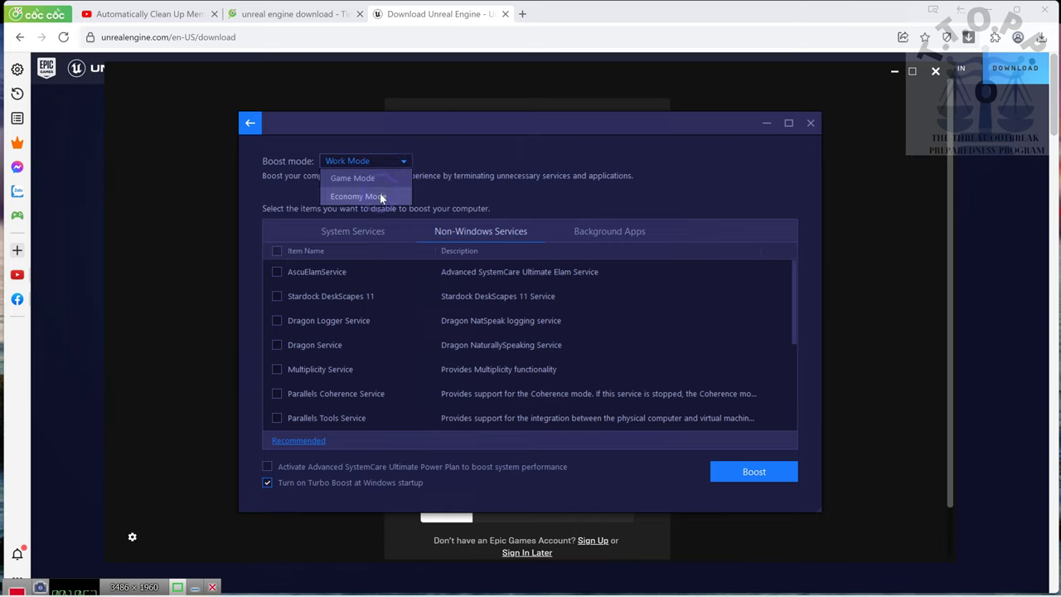
left_click(527, 155)
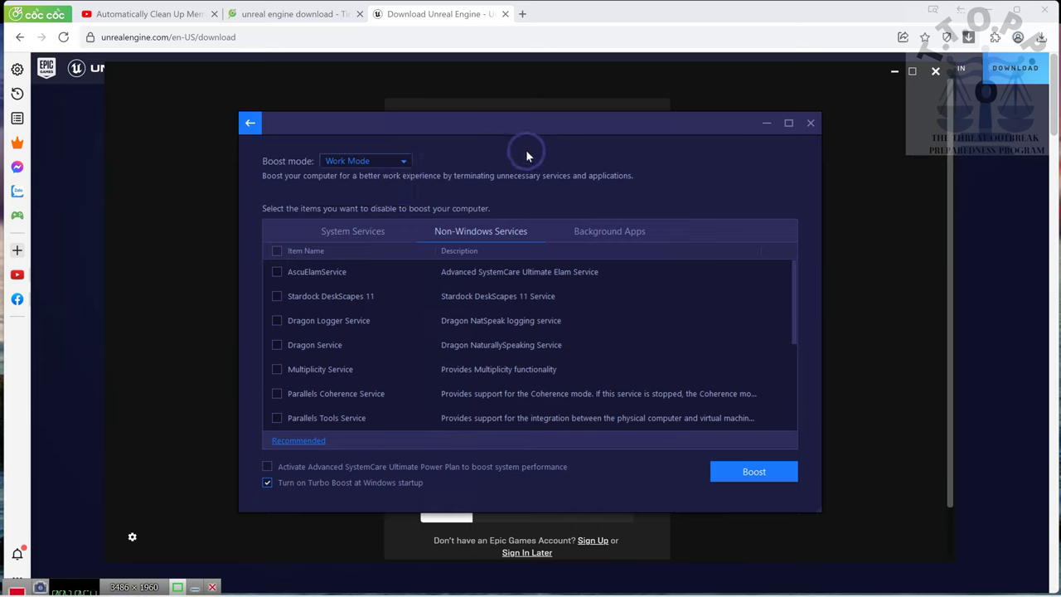
left_click(614, 236)
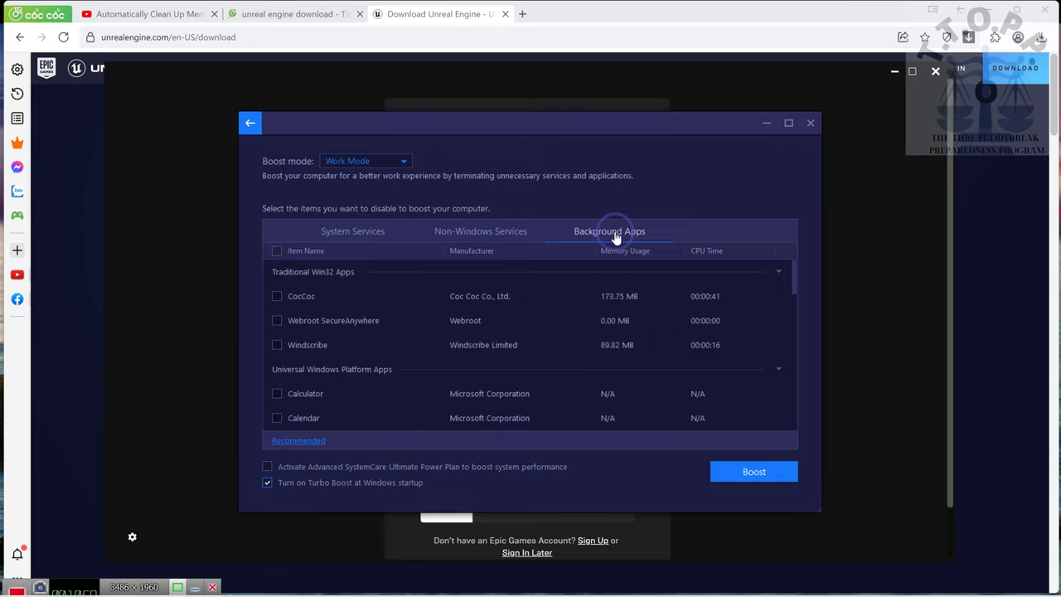
- Tick Windscribe and Webroot SecureAnywhere as Work Mode background apps to stop, leaving CocCoc unmarked
left_click(277, 345)
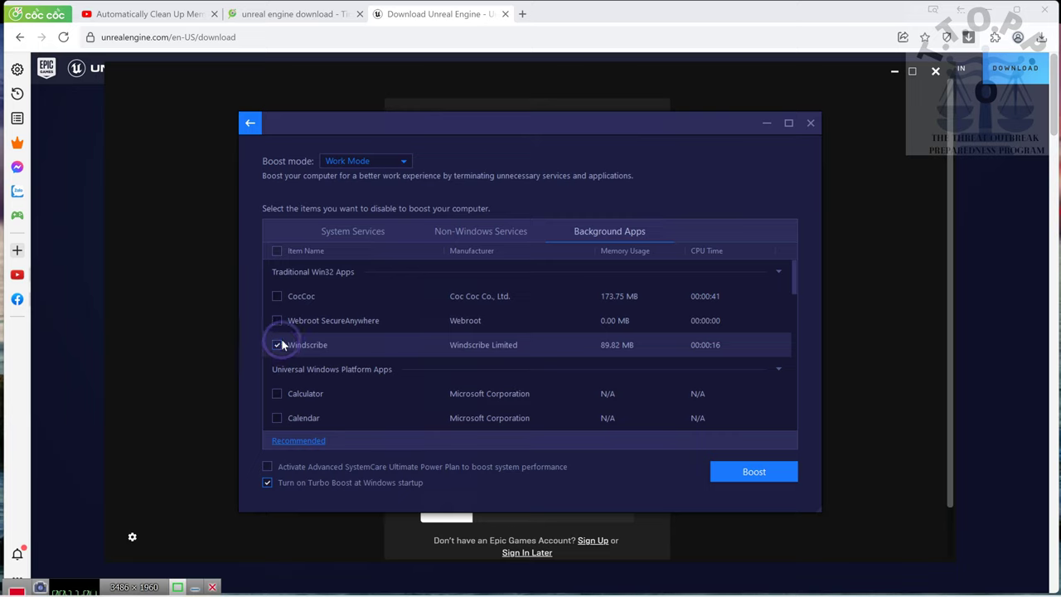
left_click(276, 320)
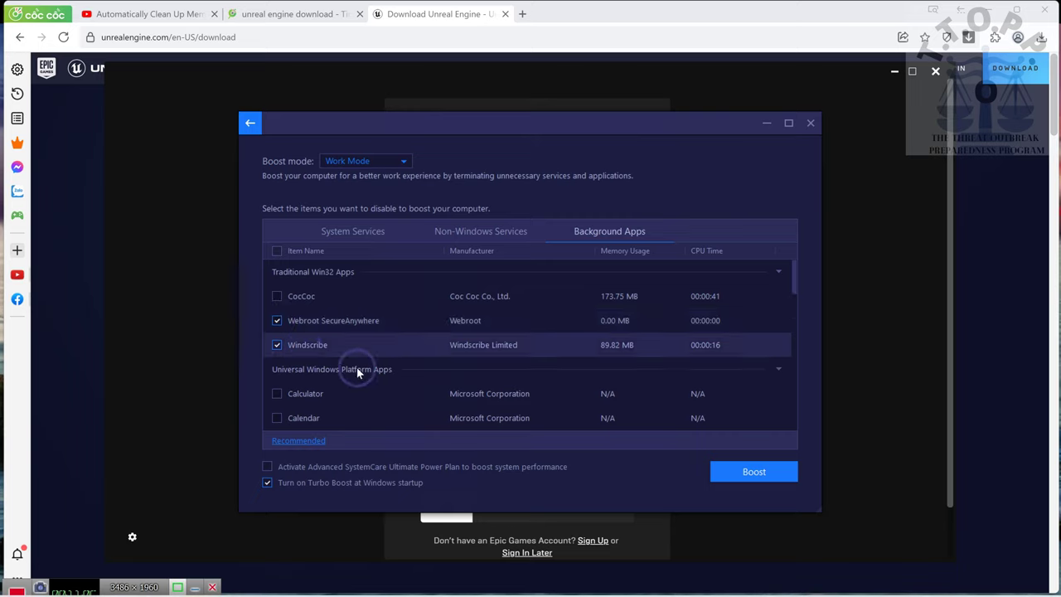
scroll(360, 373, "down", 10)
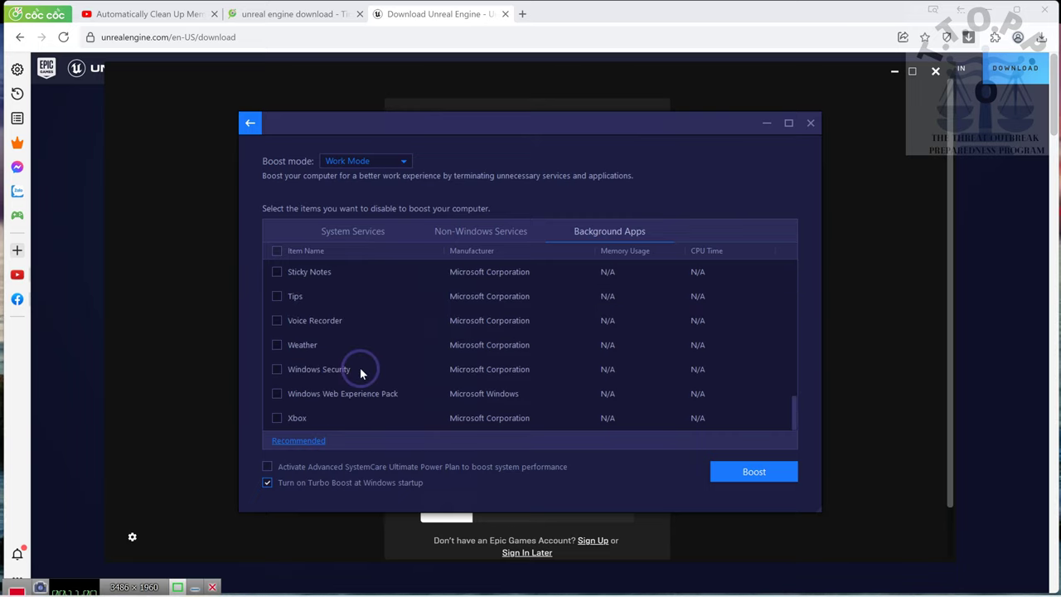
scroll(360, 367, "up", 10)
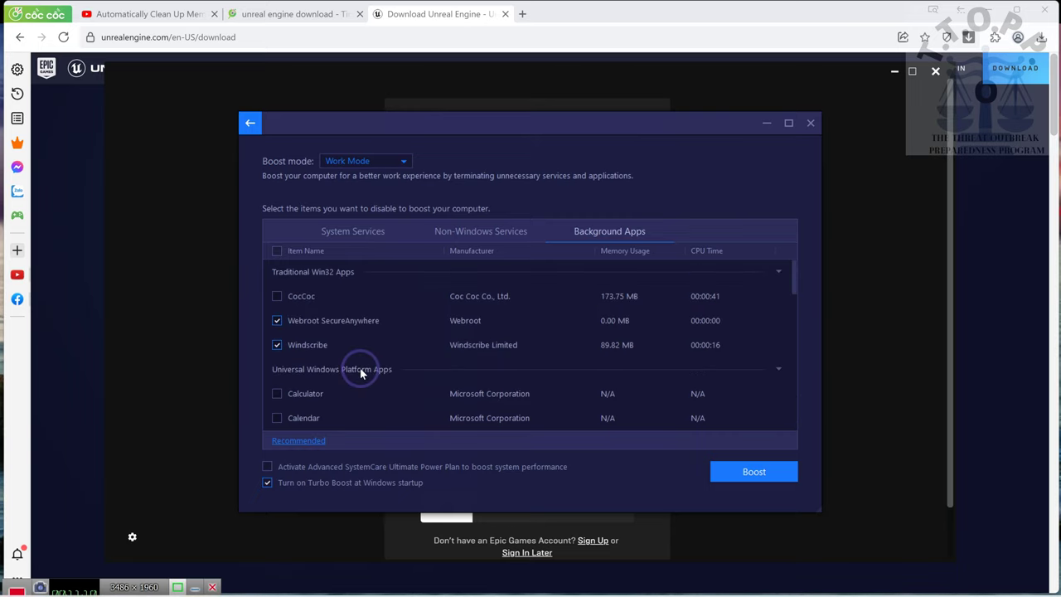
scroll(359, 367, "down", 10)
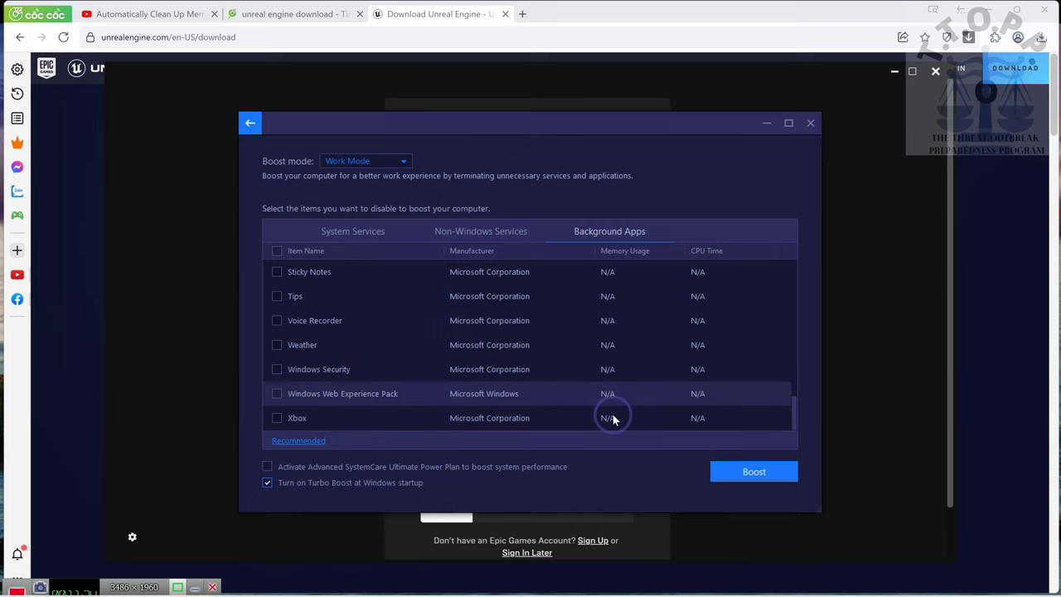
- Apply the Work Mode boost and switch on Auto RAM Clean in Real-Time TuneUp
left_click(751, 472)
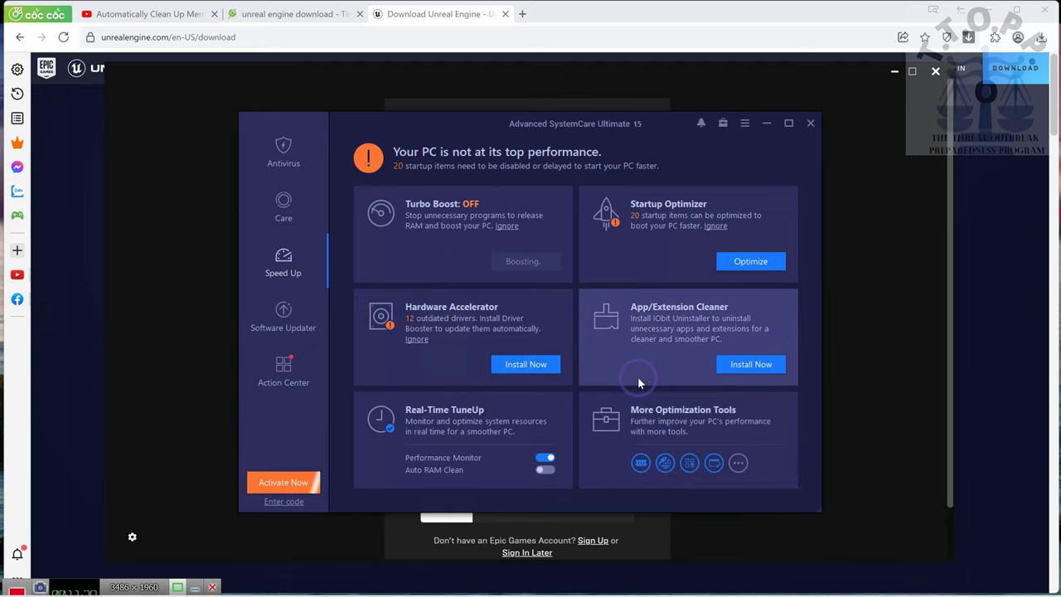
left_click(547, 471)
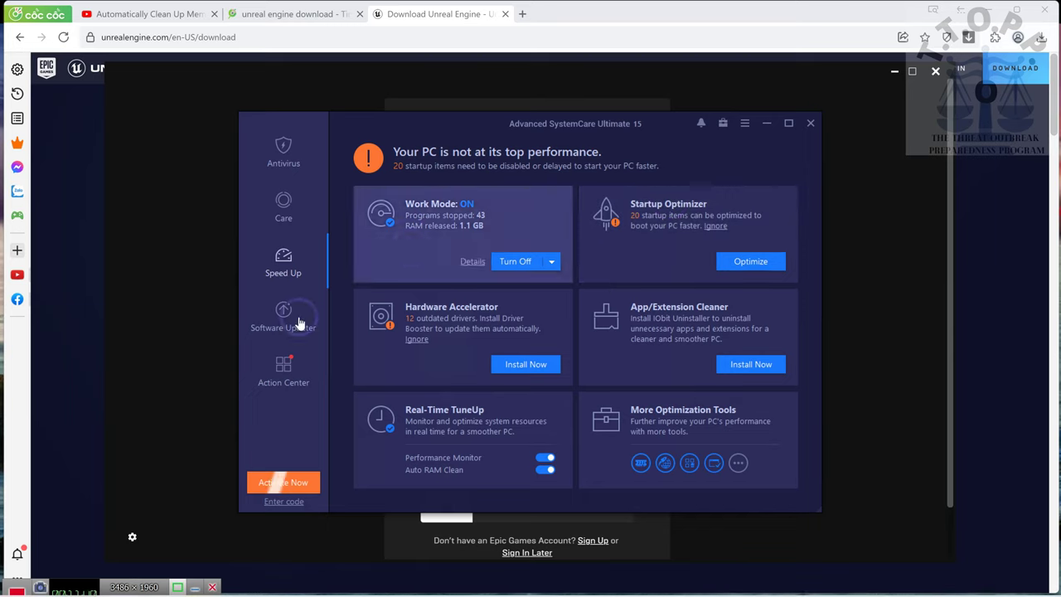
- Review Action Center and Software Updater update status, then return to the Speed Up overview
left_click(277, 379)
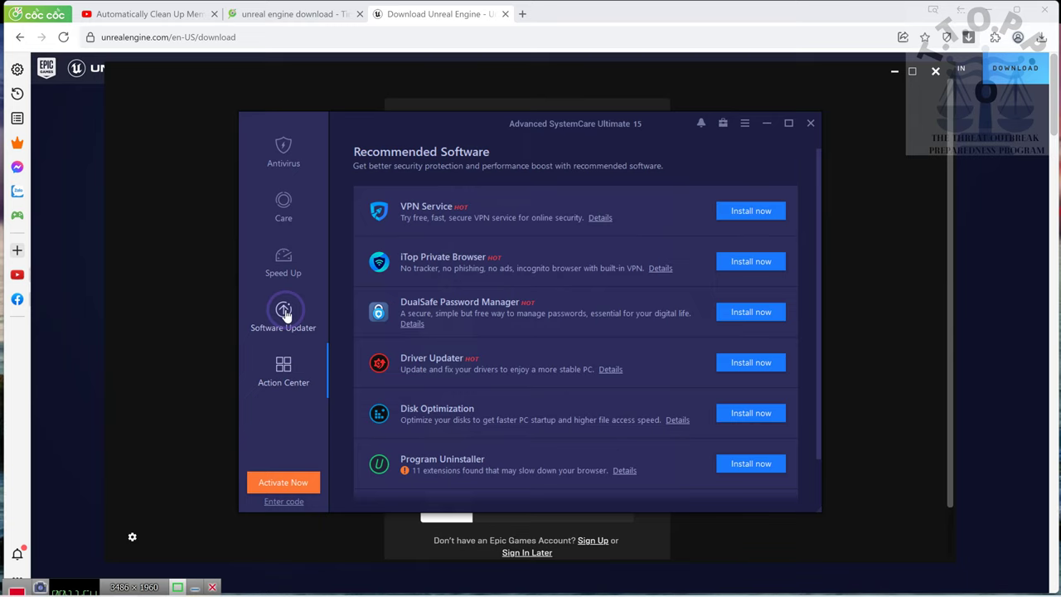
left_click(284, 313)
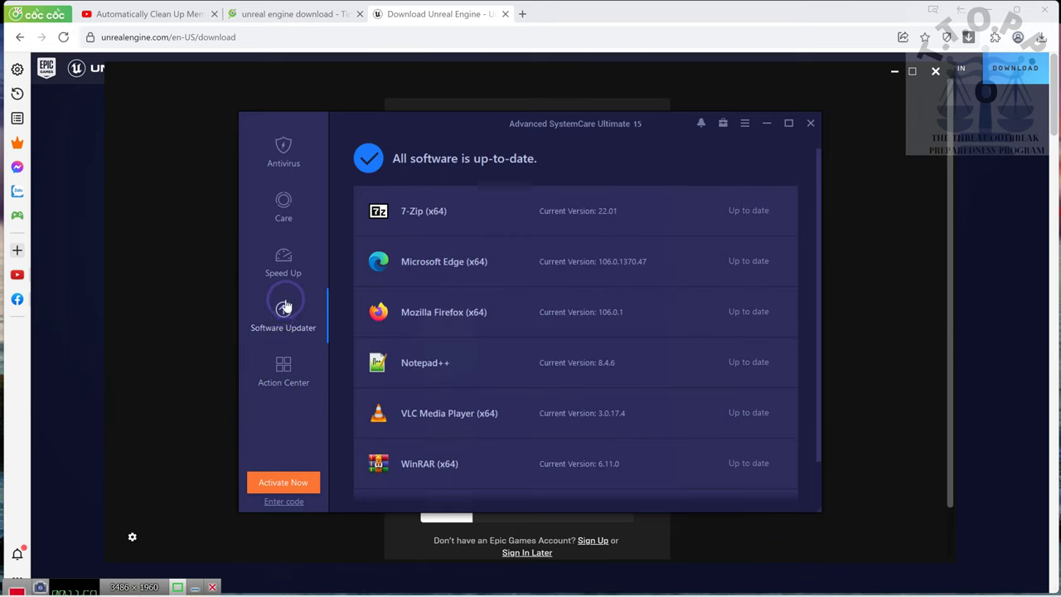
left_click(283, 256)
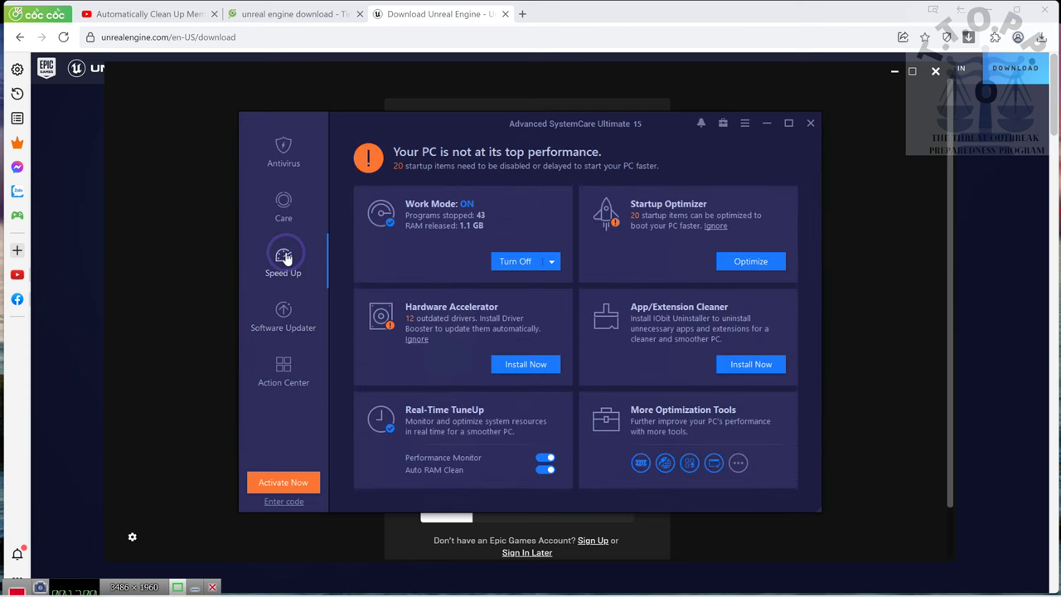
- Start a Care scan with Select All ticked, covering privacy, junk files and registry
left_click(282, 206)
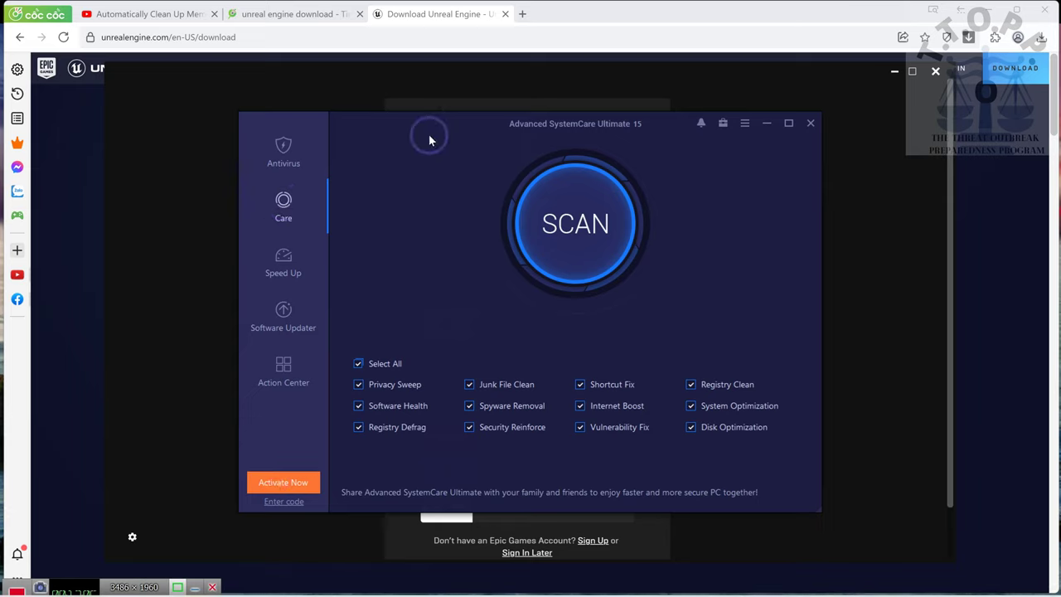
left_click(593, 223)
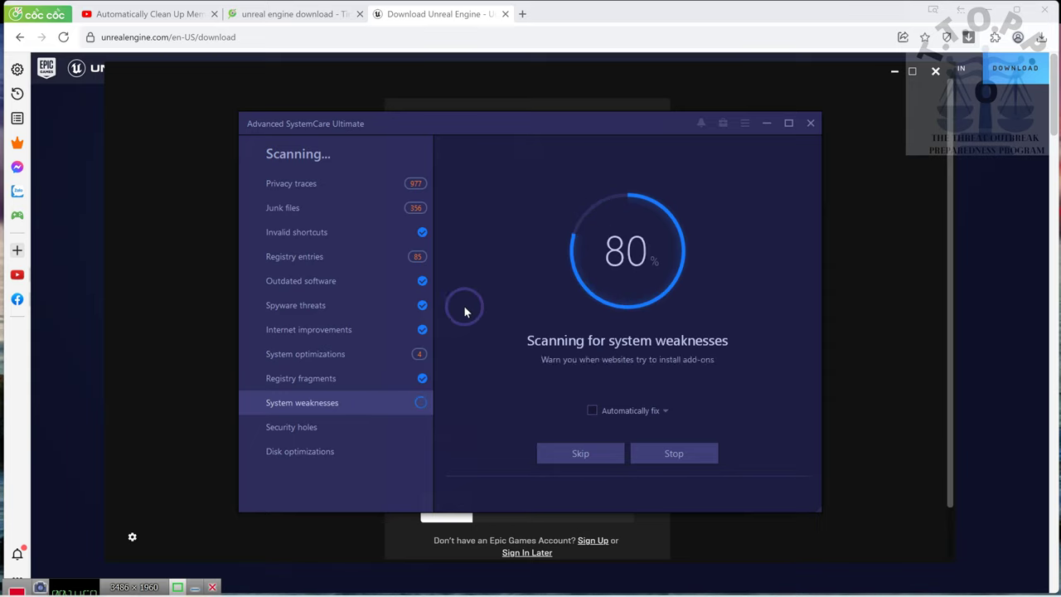
mouse_move(80, 589)
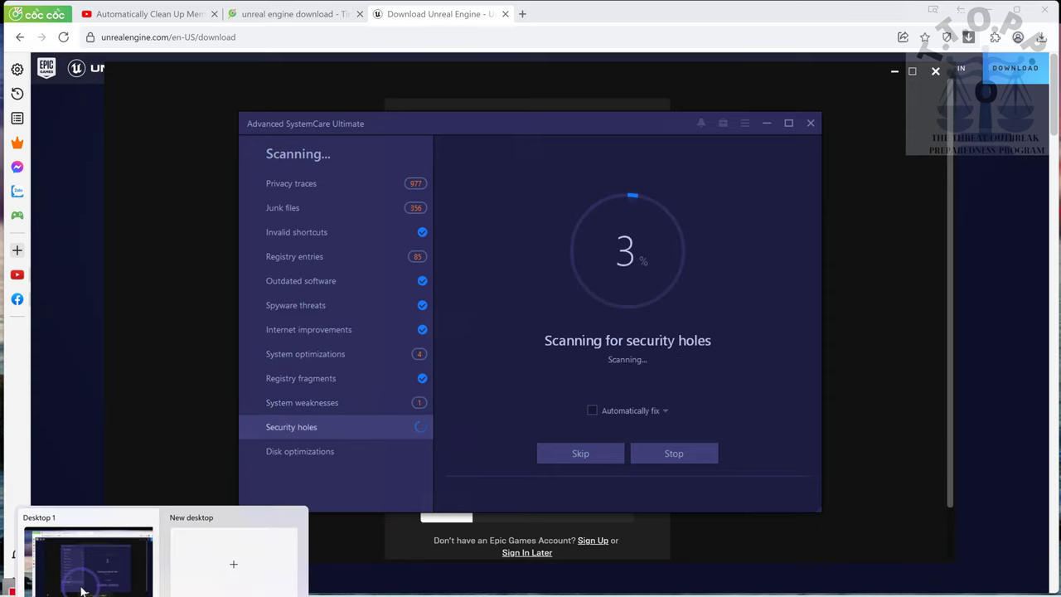